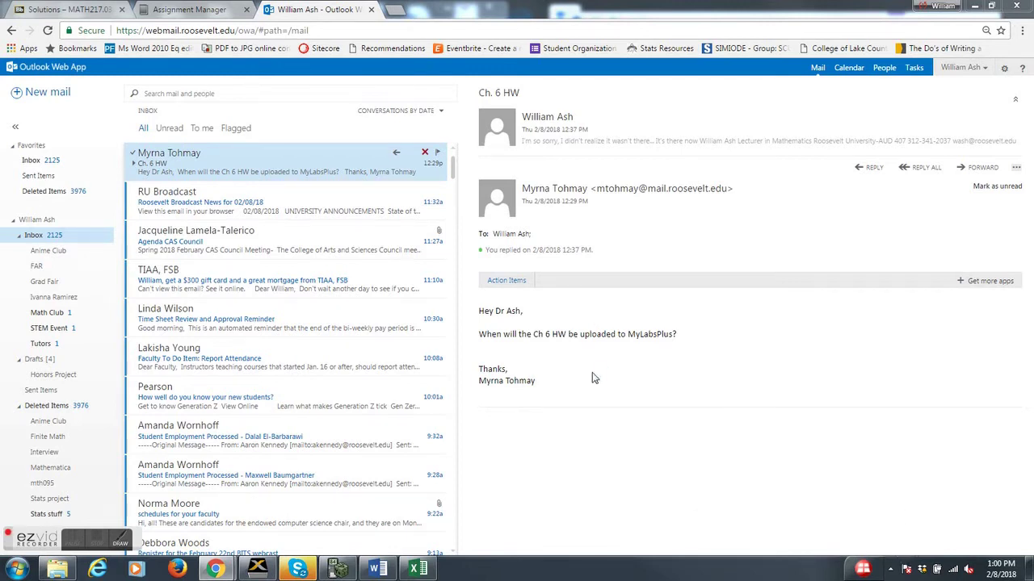
# Minimize the Outlook Web App window to reveal the calculator emulator and Word document.
pyautogui.click(973, 9)
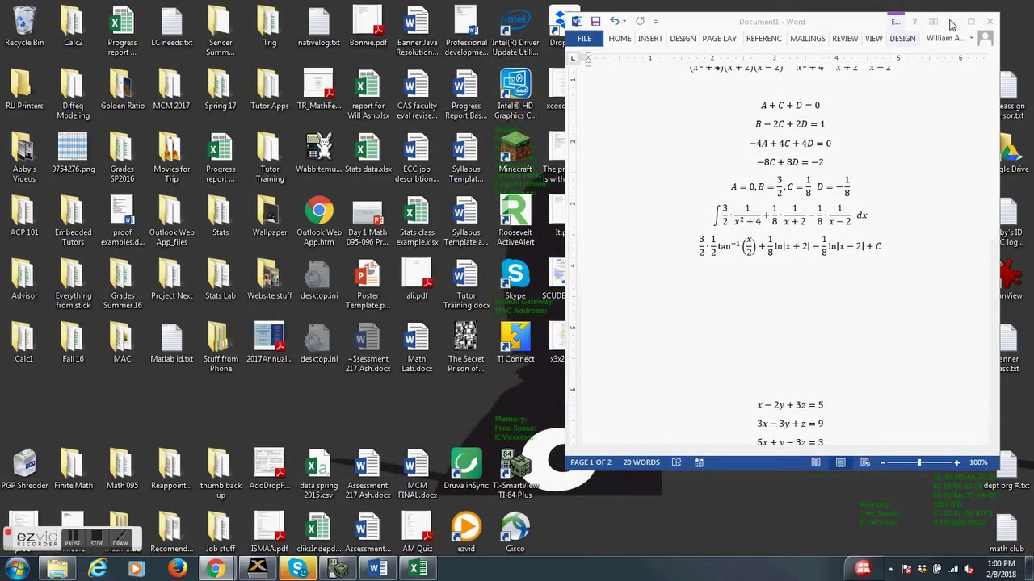
# Minimize TI-SmartView and the Word document to leave only the desktop.
pyautogui.click(951, 21)
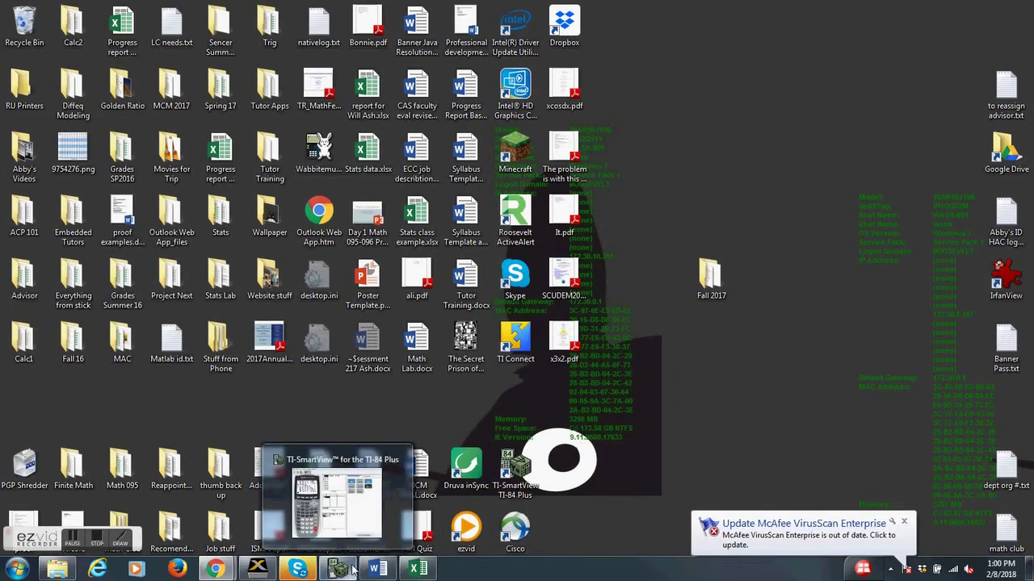
pyautogui.moveTo(337, 569)
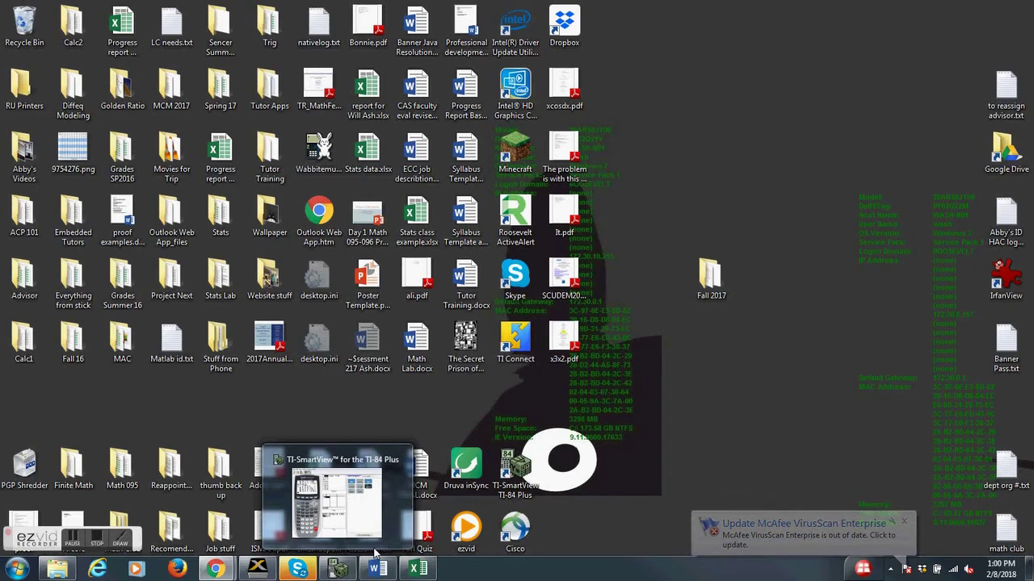
# Restore the TI-84 emulator and clear its home screen and key press history.
pyautogui.click(338, 569)
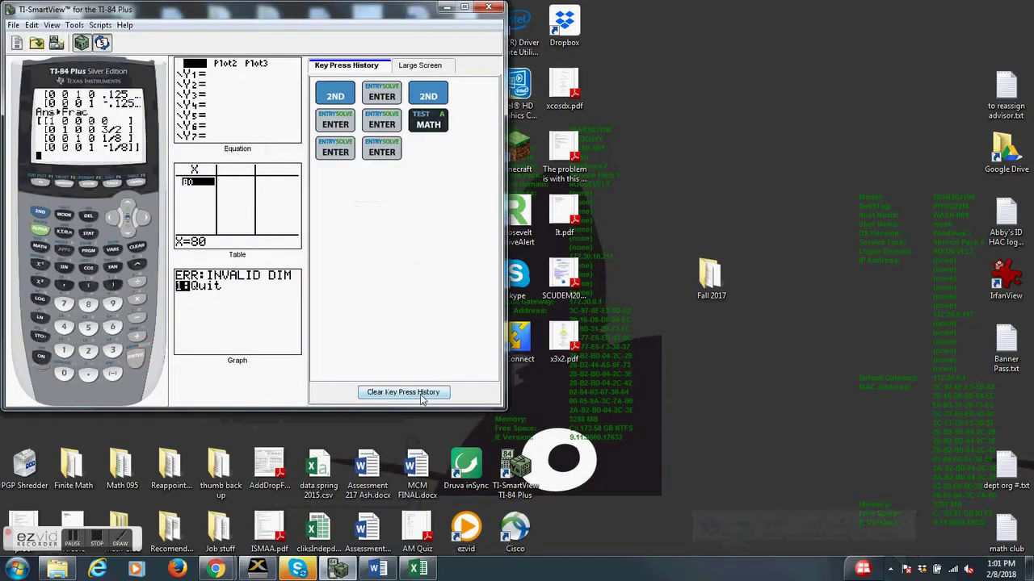
pyautogui.click(421, 396)
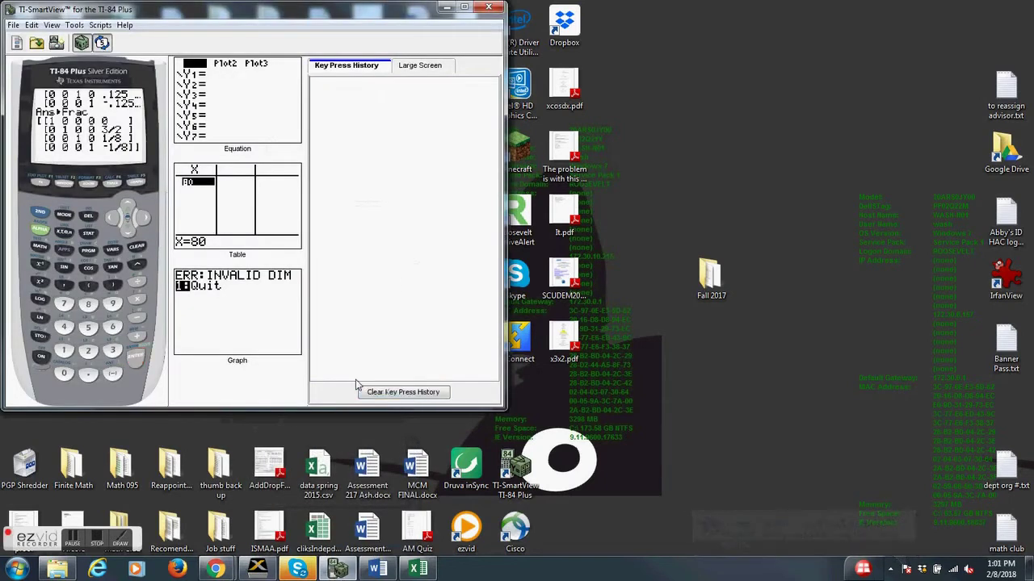
pyautogui.click(139, 248)
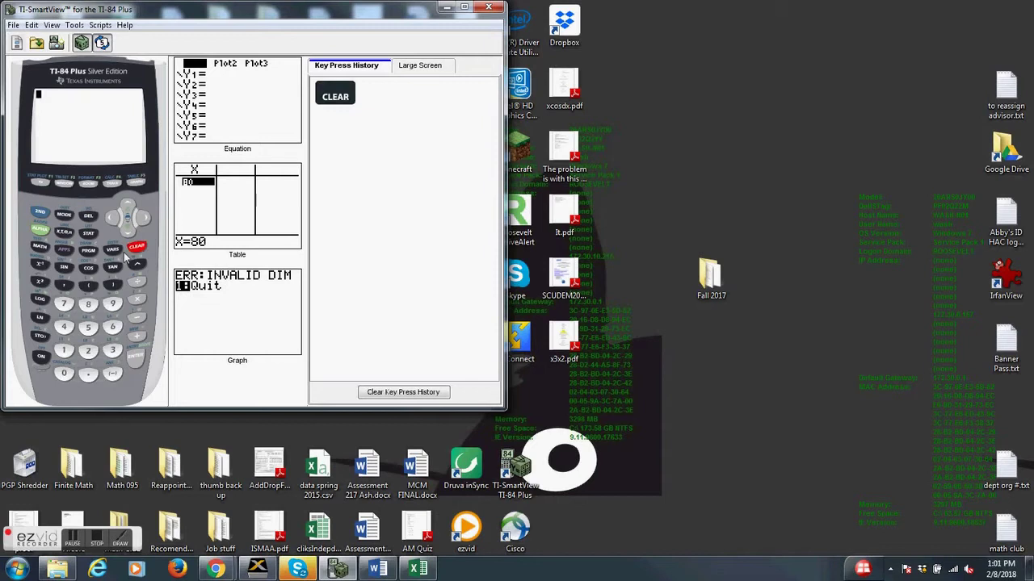
pyautogui.click(402, 392)
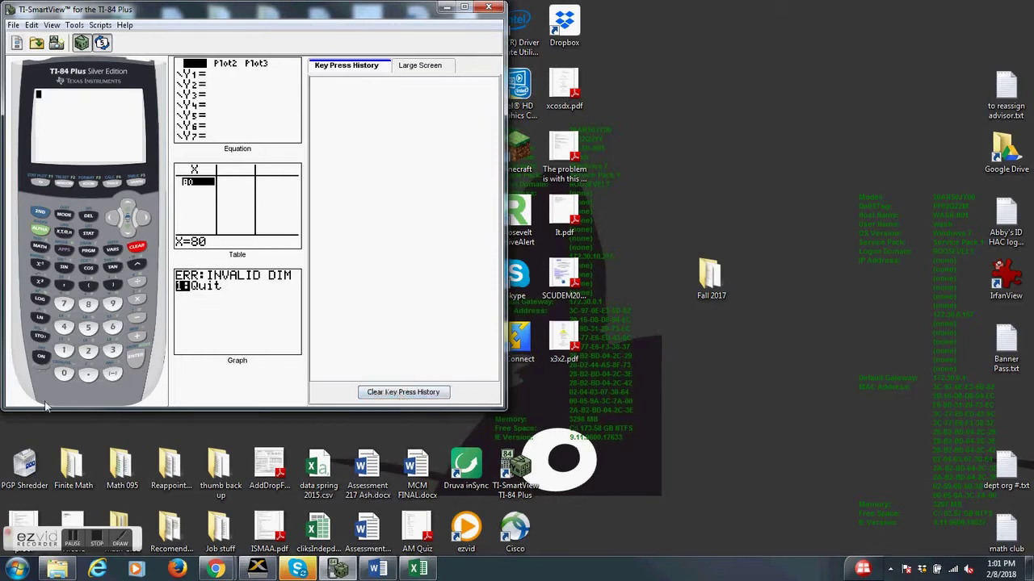
# Run DiagnosticOn from the catalog so the home screen shows Done.
pyautogui.click(40, 212)
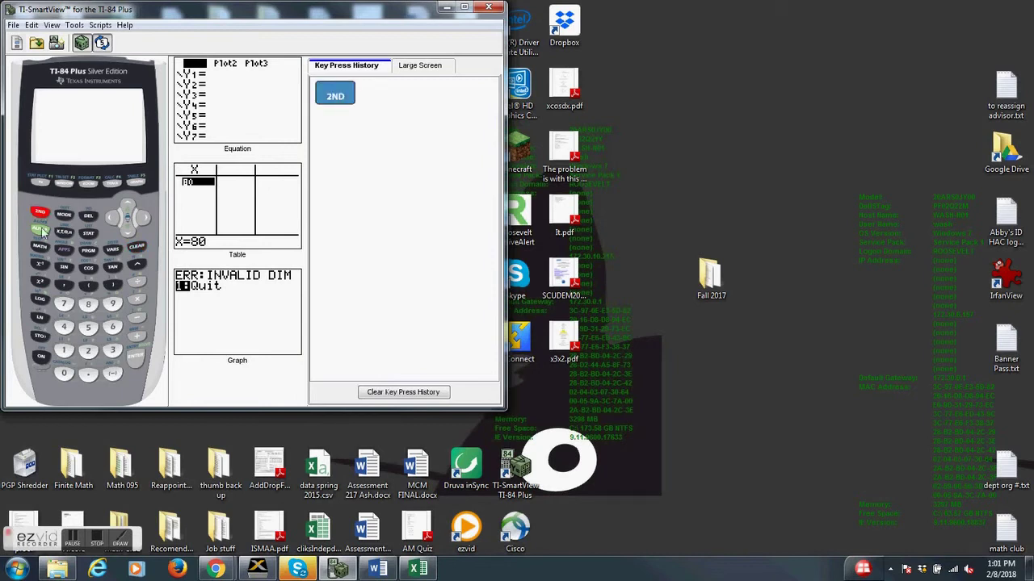
pyautogui.click(65, 375)
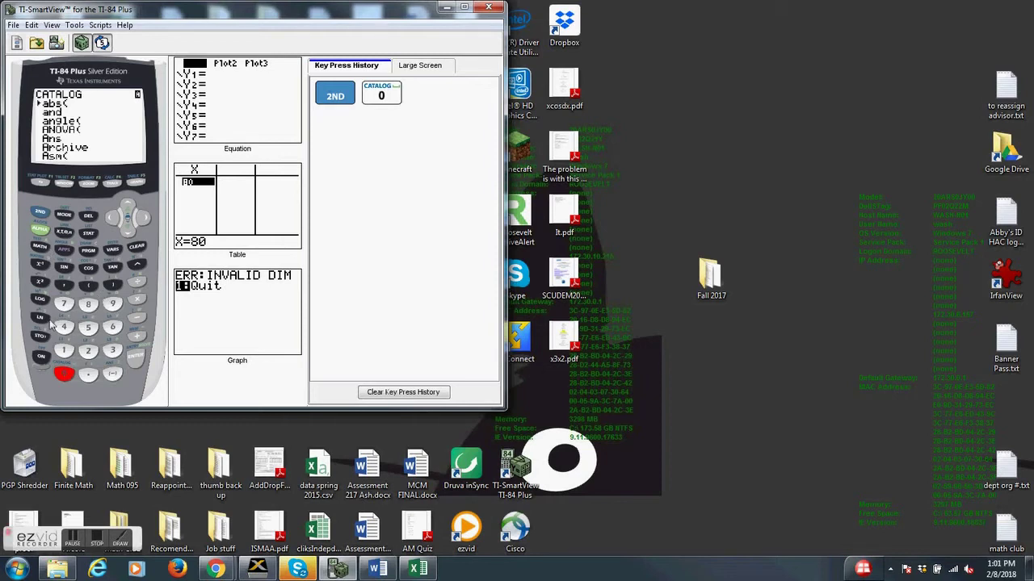
pyautogui.click(39, 266)
pyautogui.click(128, 233)
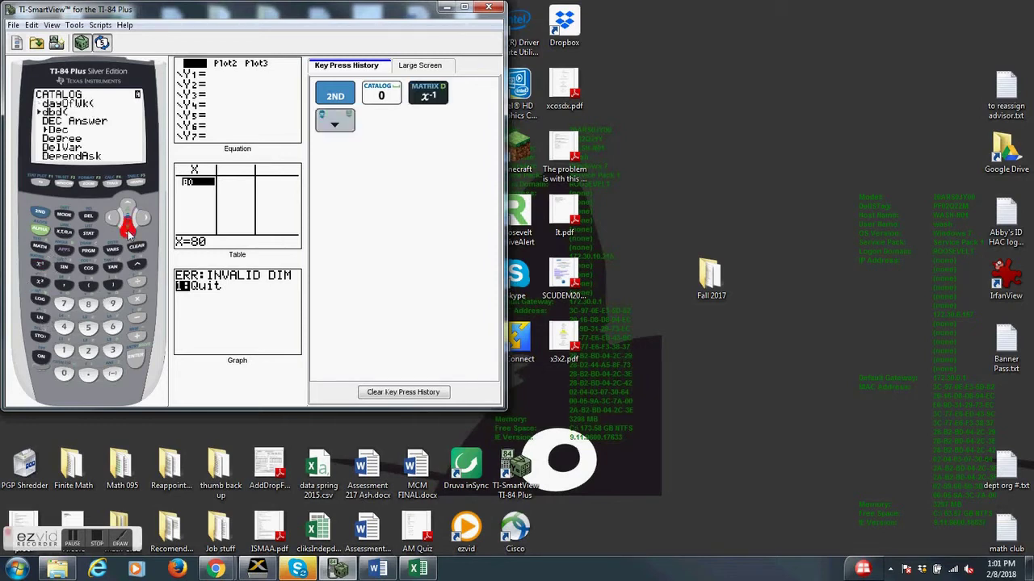
pyautogui.click(128, 232)
pyautogui.click(129, 232)
pyautogui.click(128, 233)
pyautogui.click(128, 233)
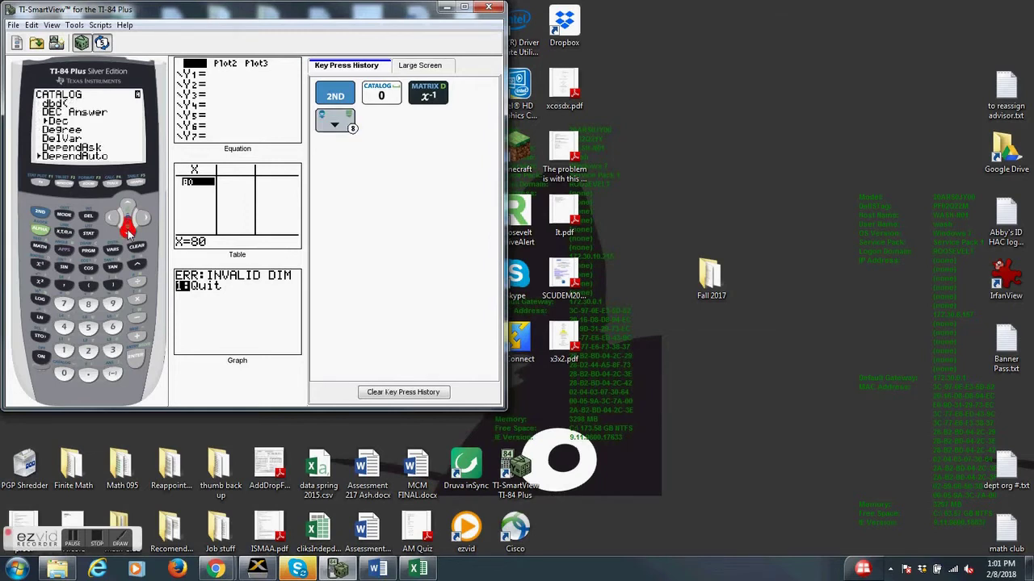
pyautogui.click(128, 233)
pyautogui.click(129, 233)
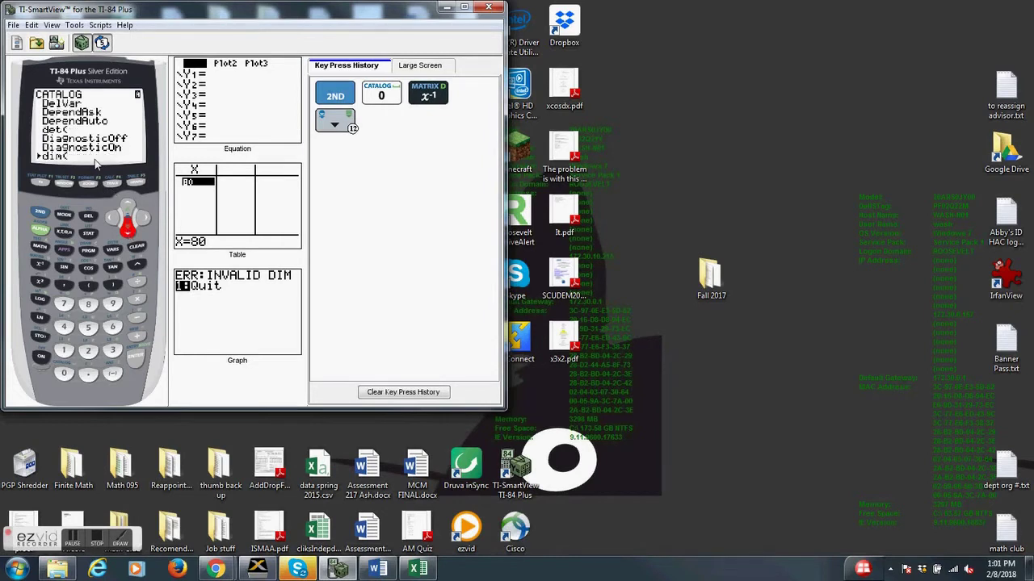
pyautogui.click(127, 206)
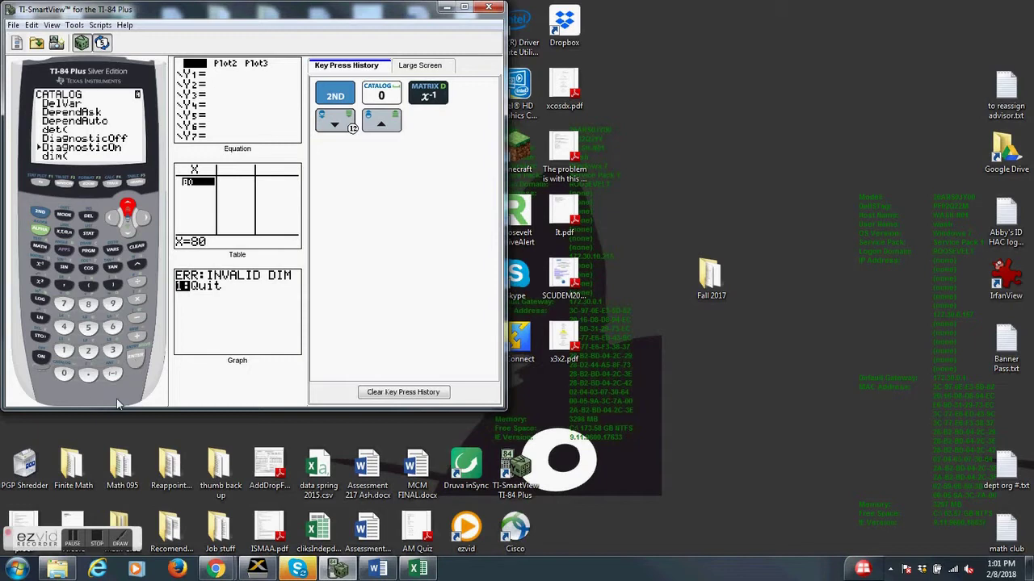
pyautogui.click(138, 358)
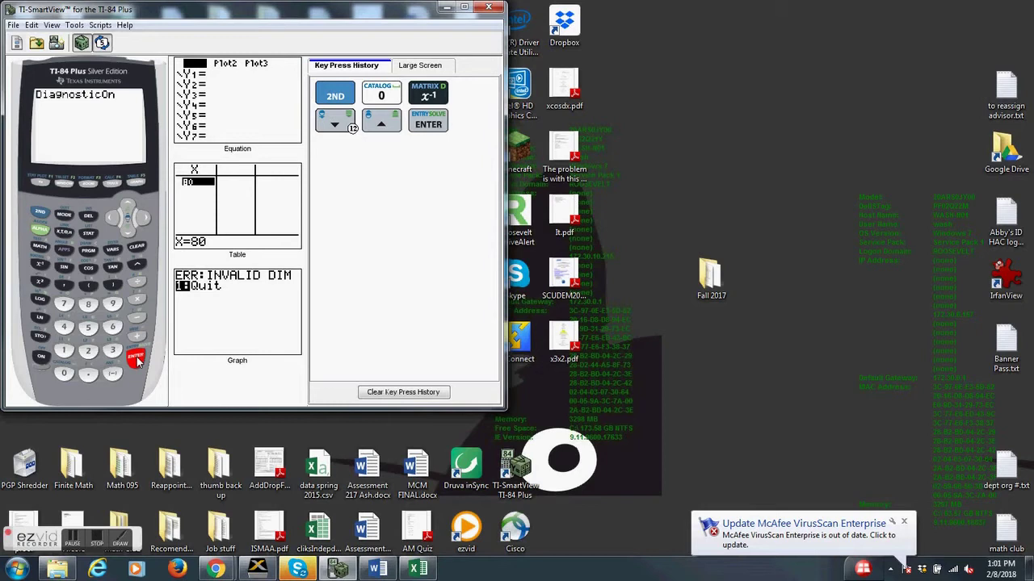
pyautogui.click(136, 358)
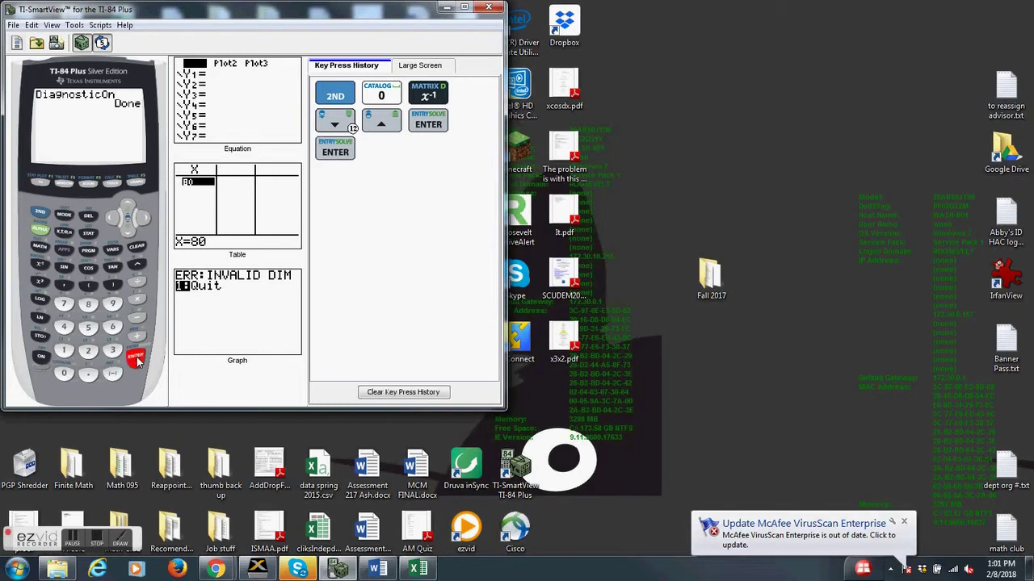
pyautogui.click(408, 392)
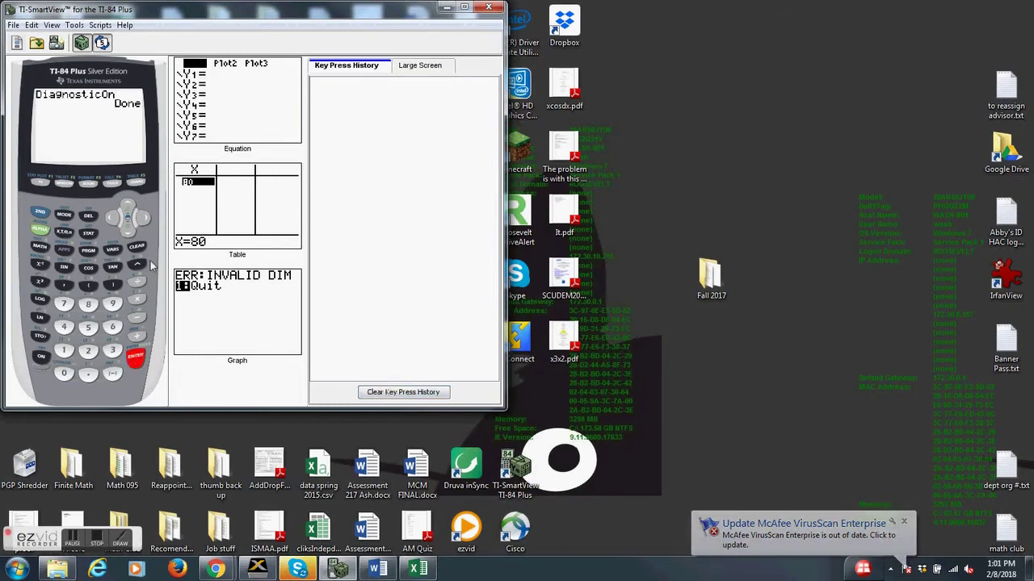
# Restore Excel's Book1 as a smaller window and place it beside the calculator.
pyautogui.click(418, 570)
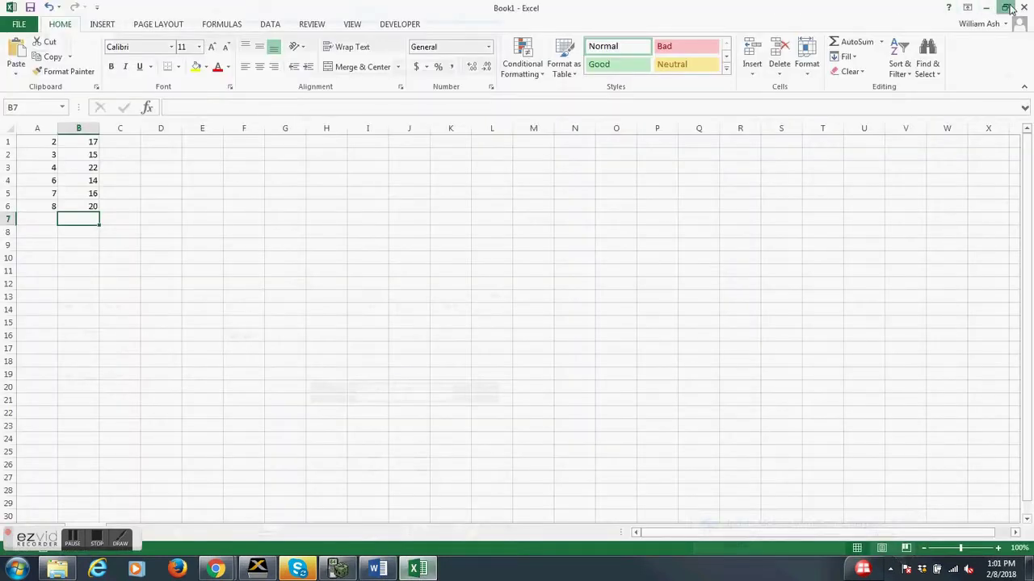
pyautogui.click(1005, 7)
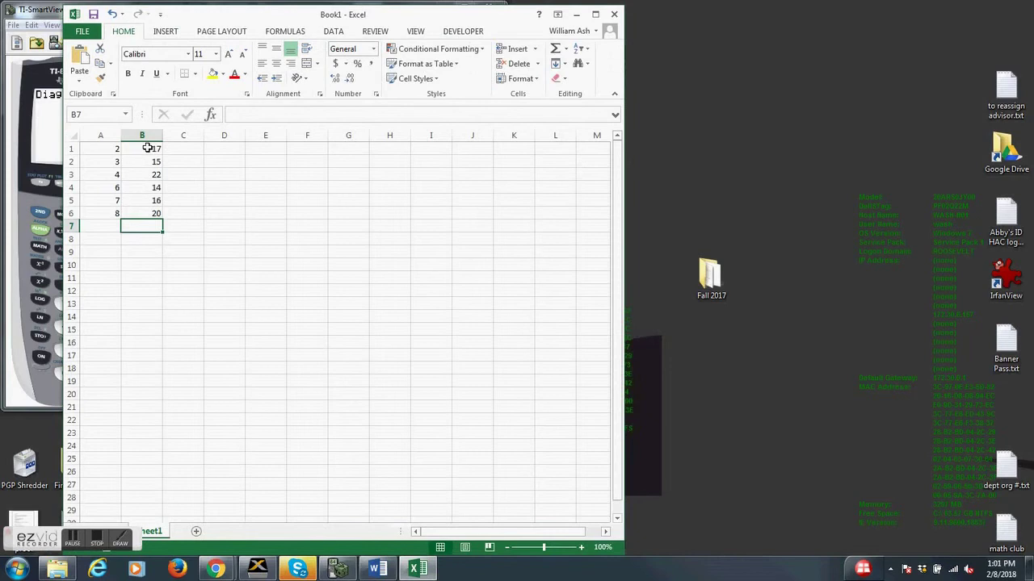
pyautogui.moveTo(253, 22); pyautogui.dragTo(536, 28)
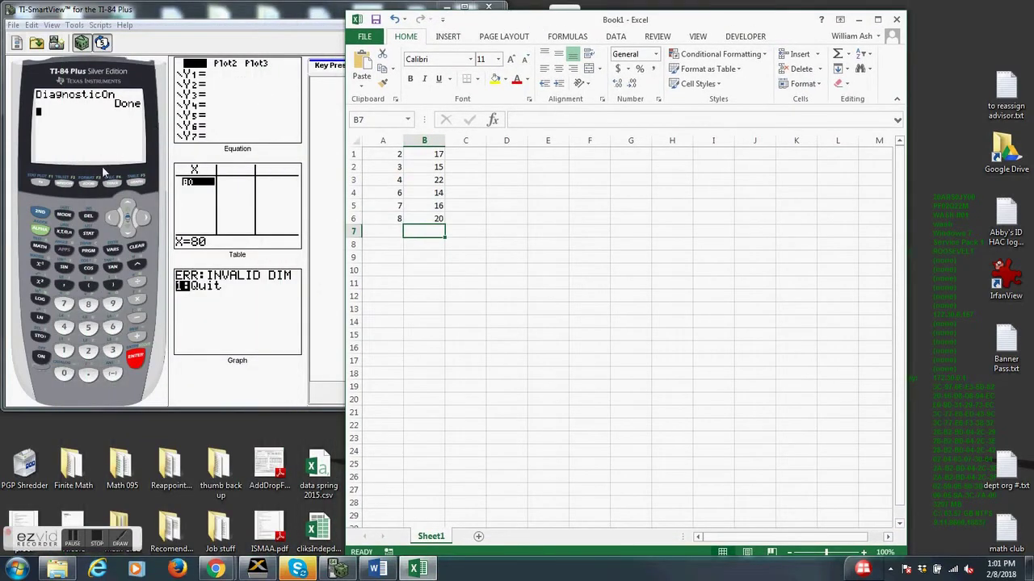
# Run ClrList L1 to wipe the old list values, leaving a blank home screen.
pyautogui.click(88, 236)
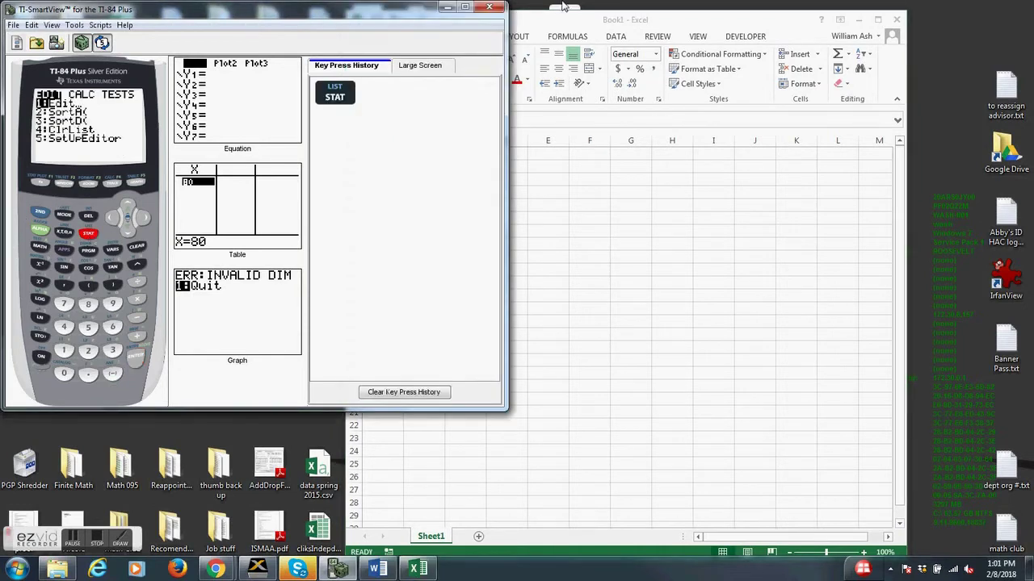
pyautogui.moveTo(564, 7); pyautogui.dragTo(738, 8)
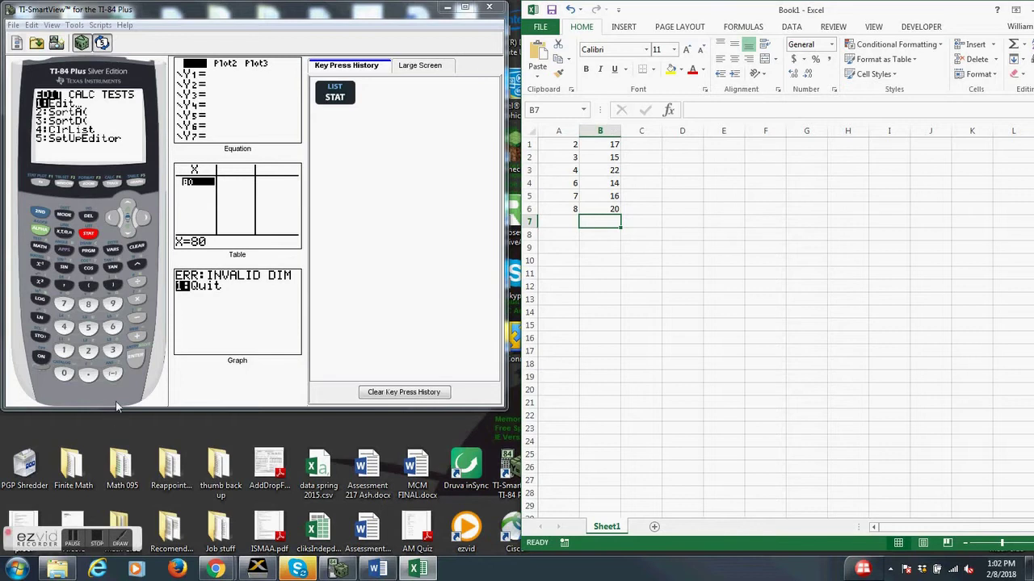
pyautogui.click(138, 360)
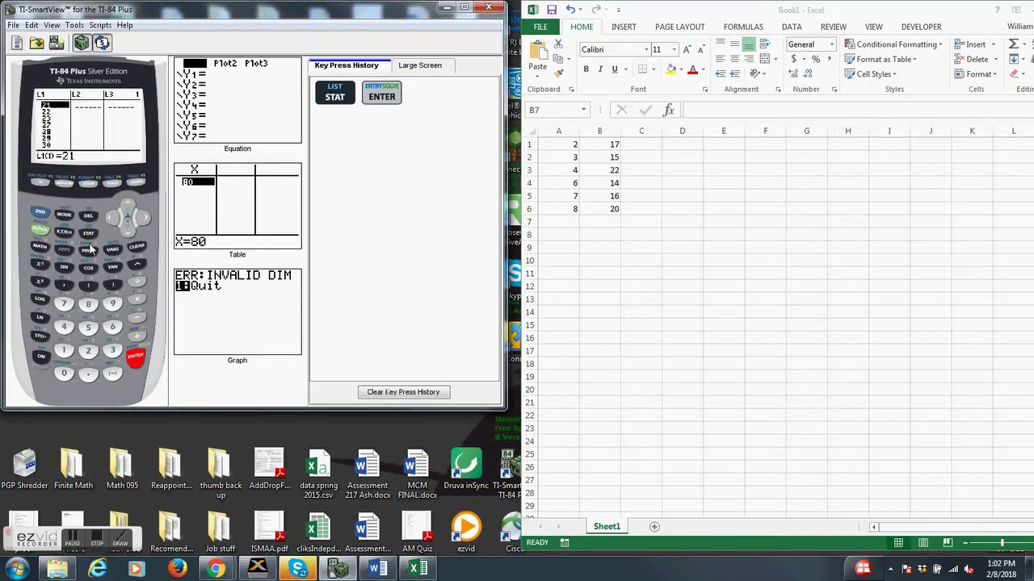
pyautogui.click(90, 235)
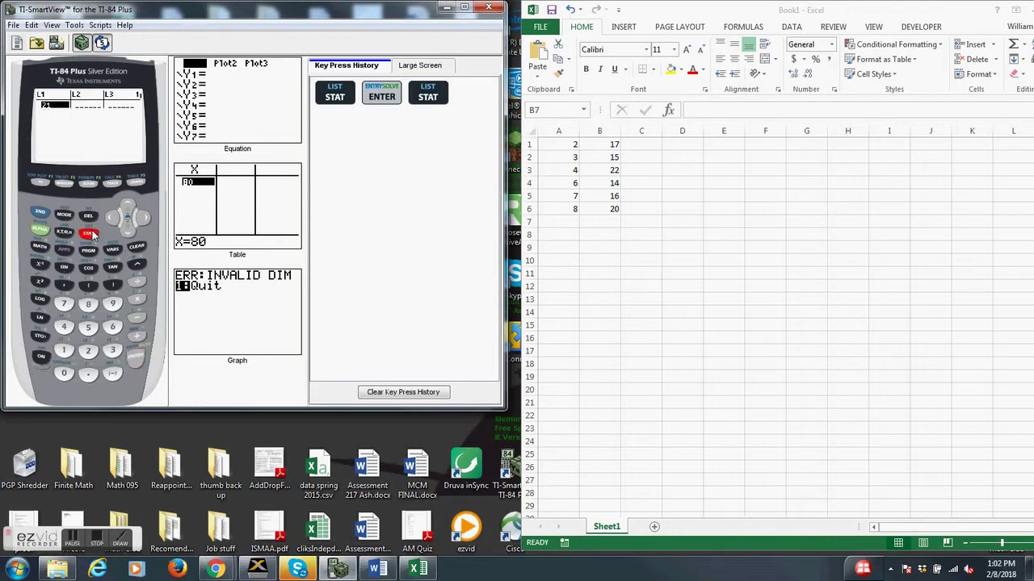
pyautogui.click(60, 327)
pyautogui.click(38, 213)
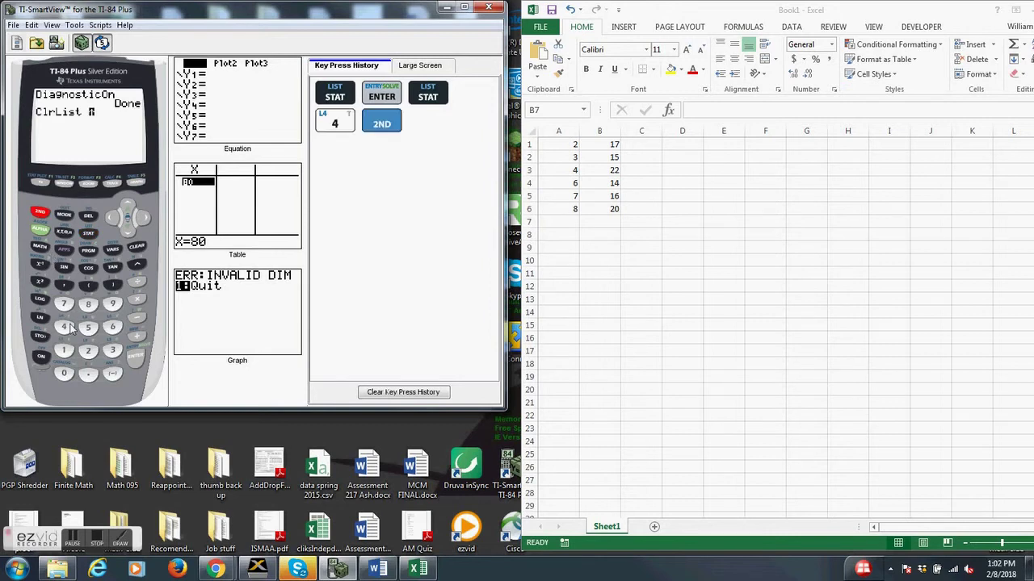
pyautogui.click(66, 352)
pyautogui.click(135, 357)
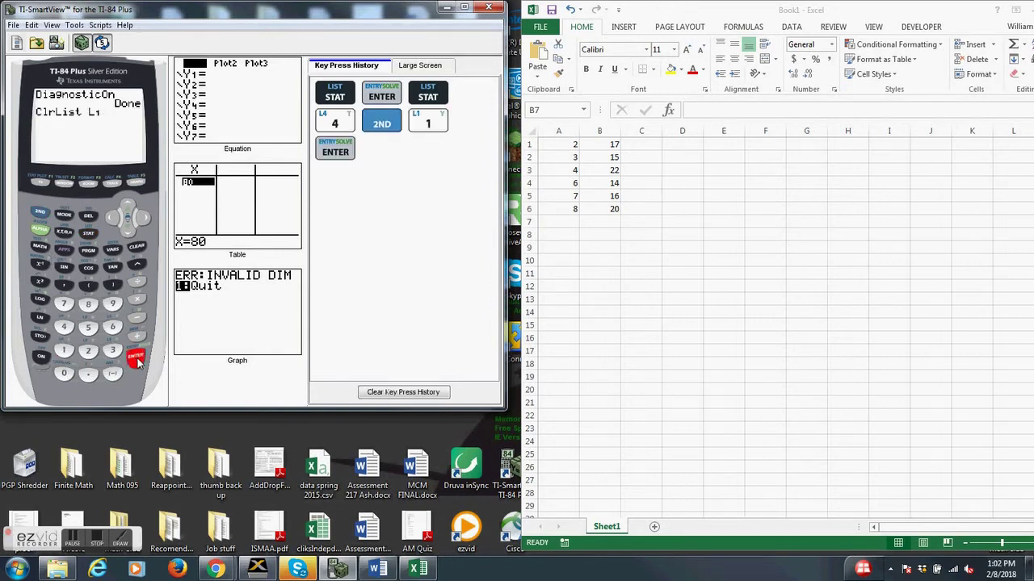
pyautogui.click(137, 246)
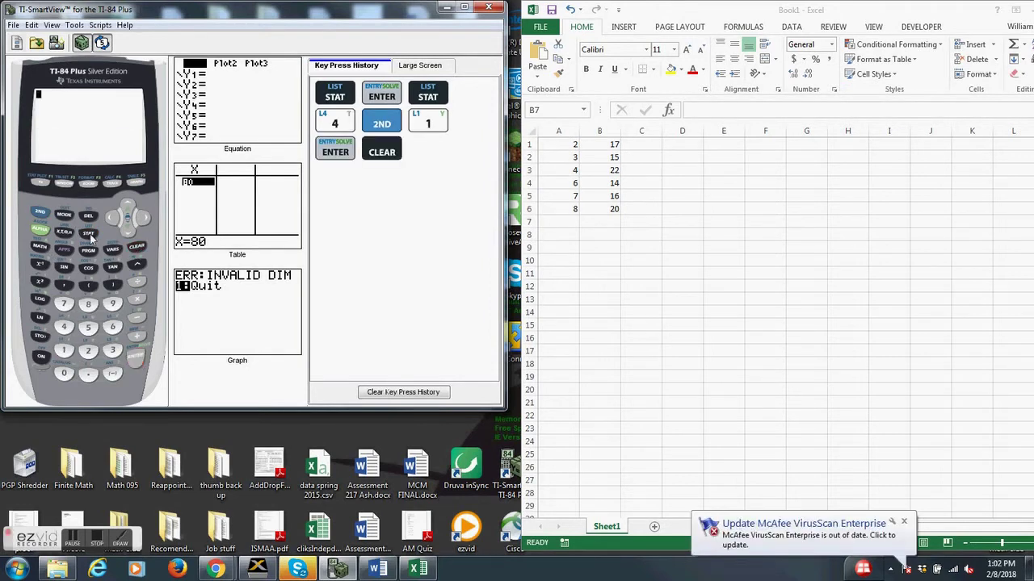
# In the list editor, enter 2, 3, 4, 6, 7, 8 into L1.
pyautogui.click(89, 236)
pyautogui.click(391, 393)
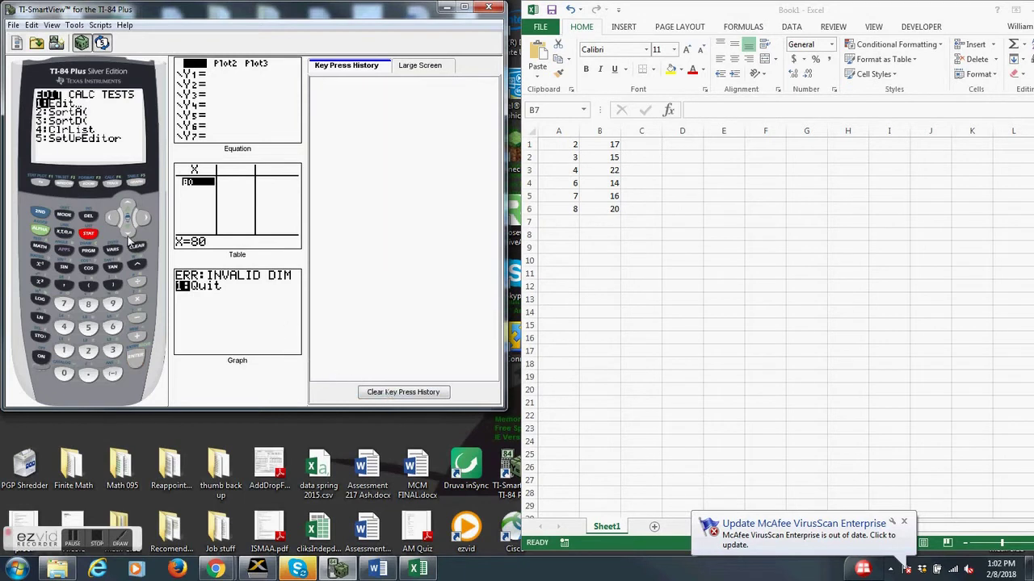
pyautogui.click(131, 355)
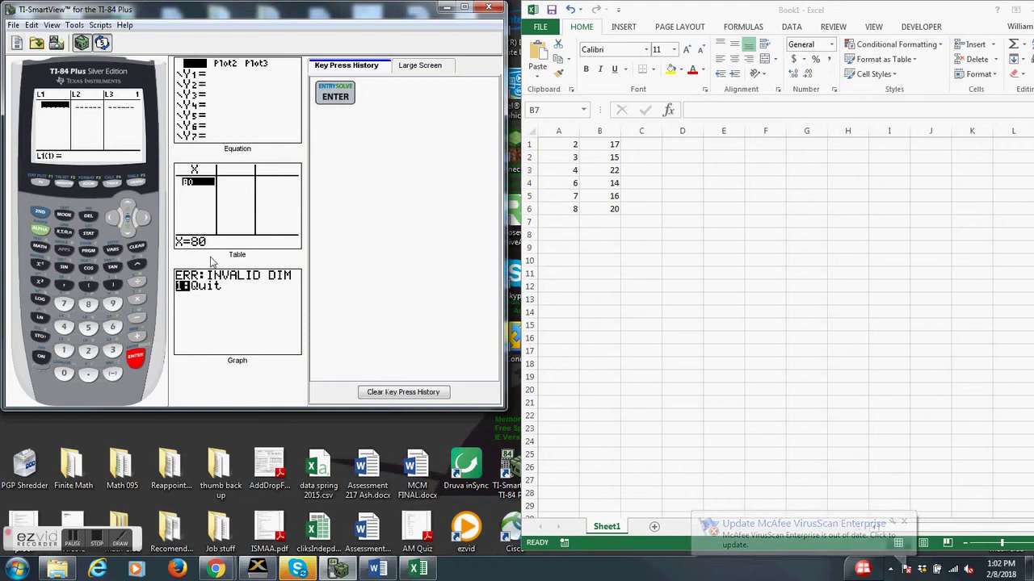
pyautogui.write('2')
pyautogui.press('Return')
pyautogui.write('3')
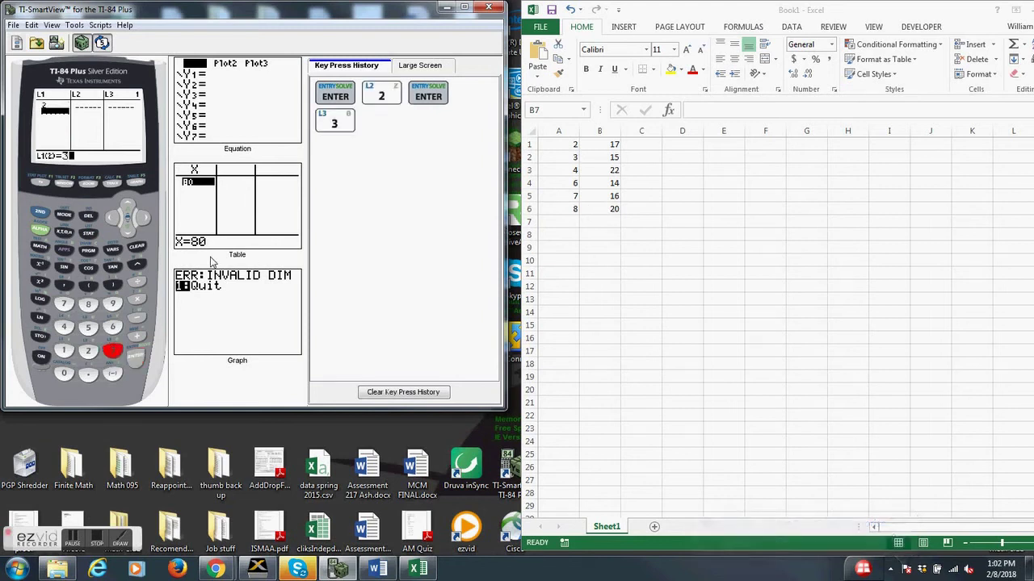
pyautogui.press('Return')
pyautogui.write('4')
pyautogui.press('Return')
pyautogui.write('6')
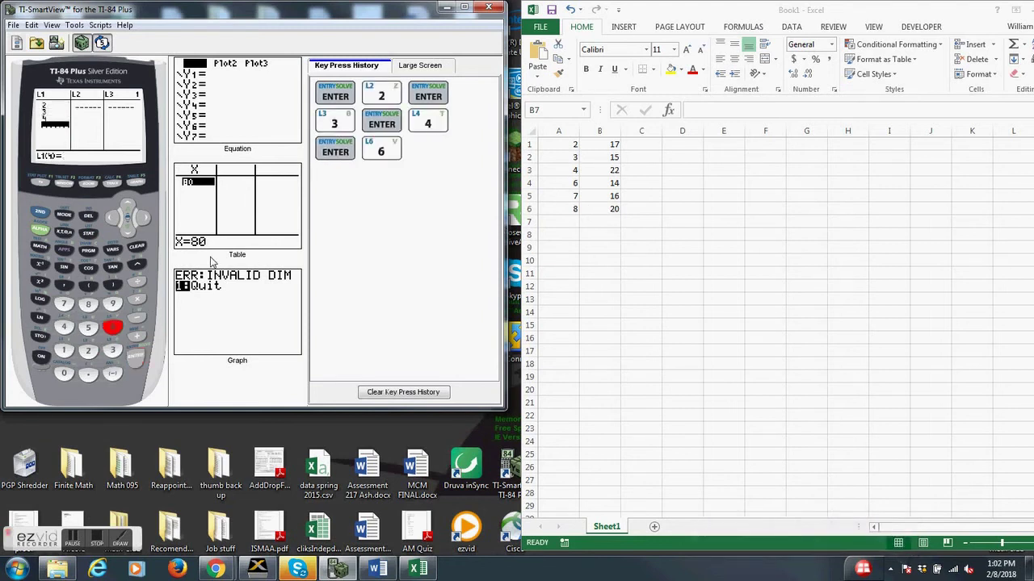
pyautogui.press('Return')
pyautogui.write('7')
pyautogui.press('Return')
pyautogui.write('8')
pyautogui.press('Return')
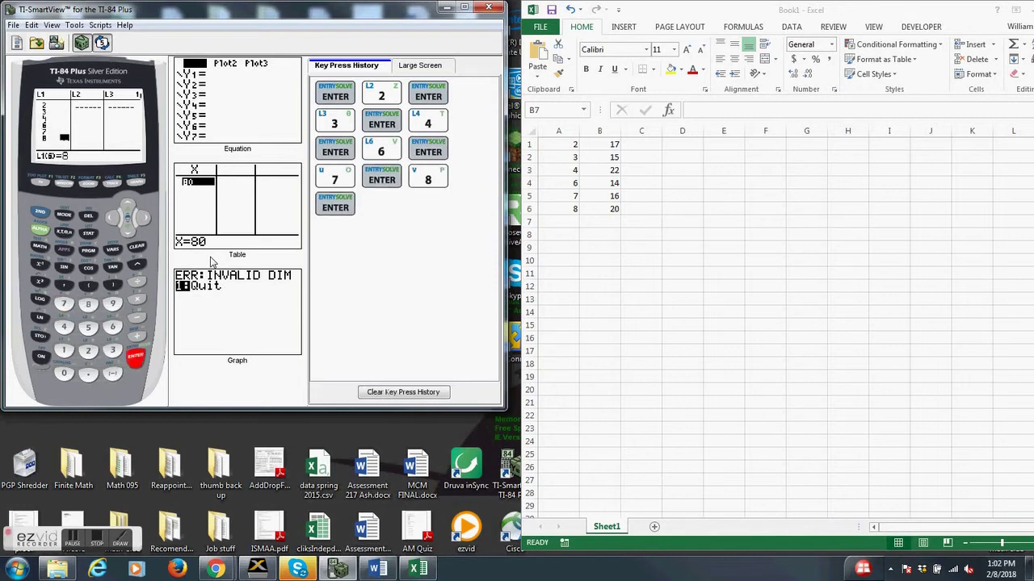
# Enter 17, 15, 22, 14, 16, 20 into L2.
pyautogui.press('Right')
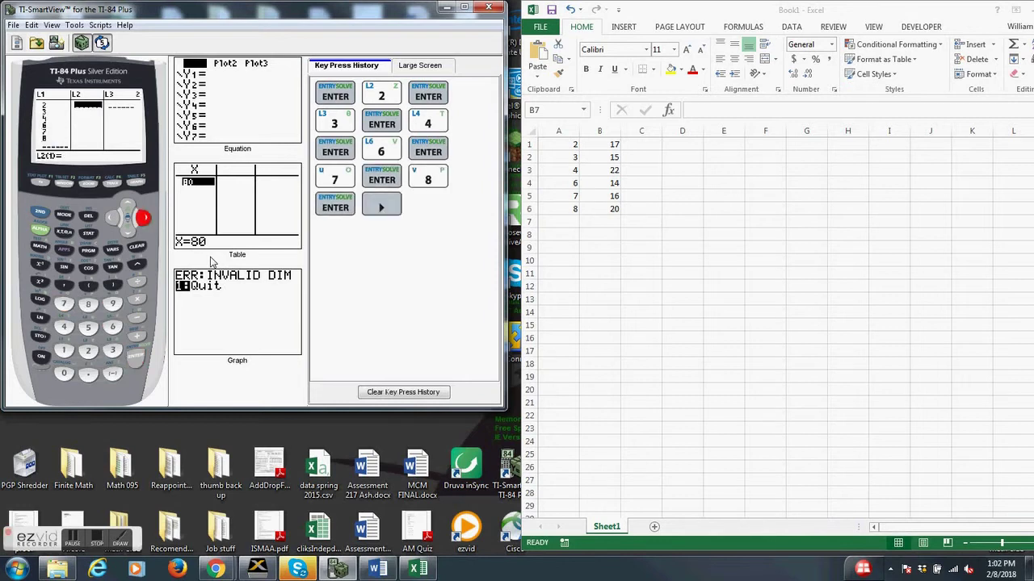
pyautogui.write('17')
pyautogui.press('Return')
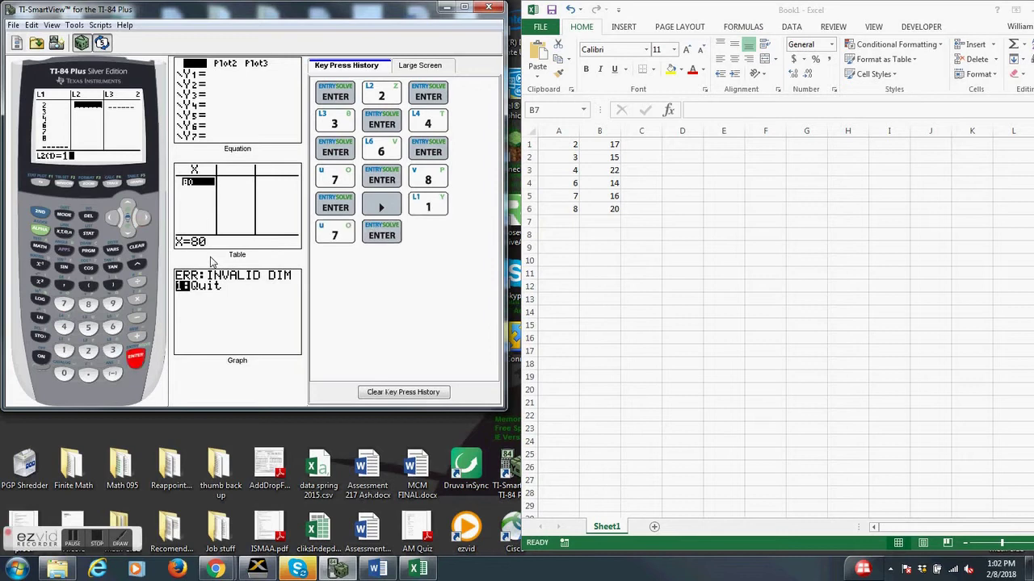
pyautogui.write('15')
pyautogui.press('Return')
pyautogui.write('2')
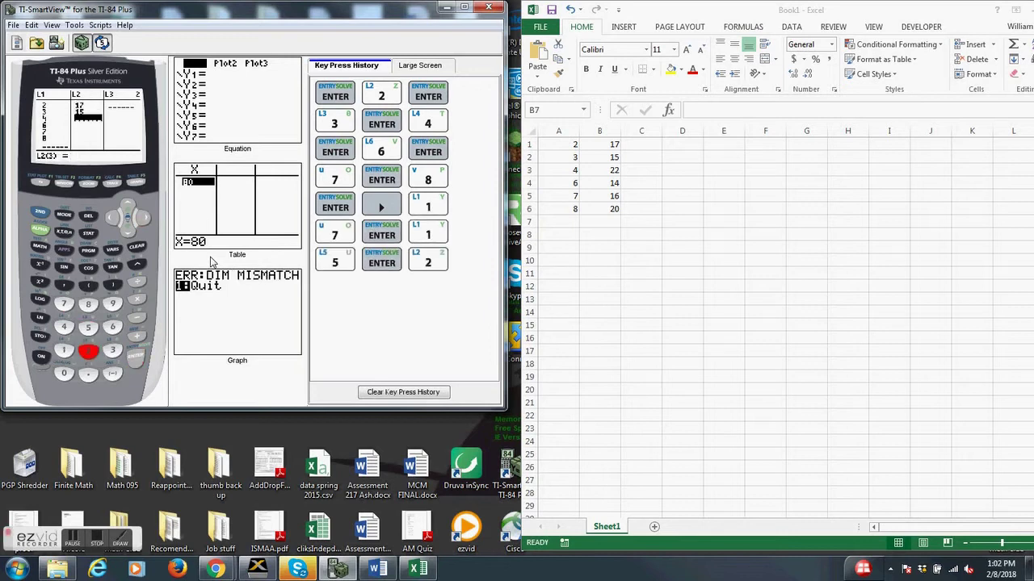
pyautogui.write('2')
pyautogui.press('Return')
pyautogui.write('14')
pyautogui.press('Return')
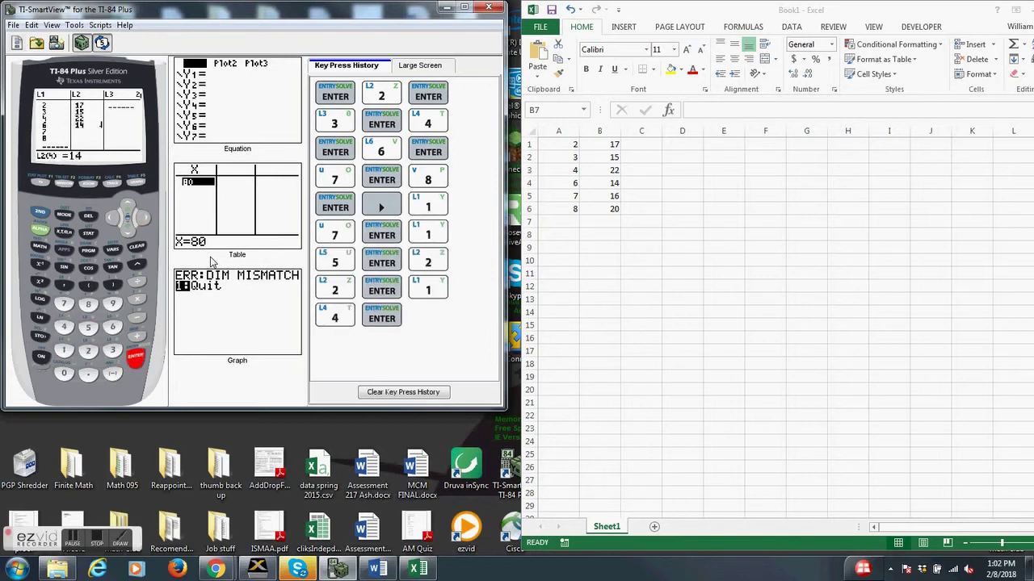
pyautogui.write('16')
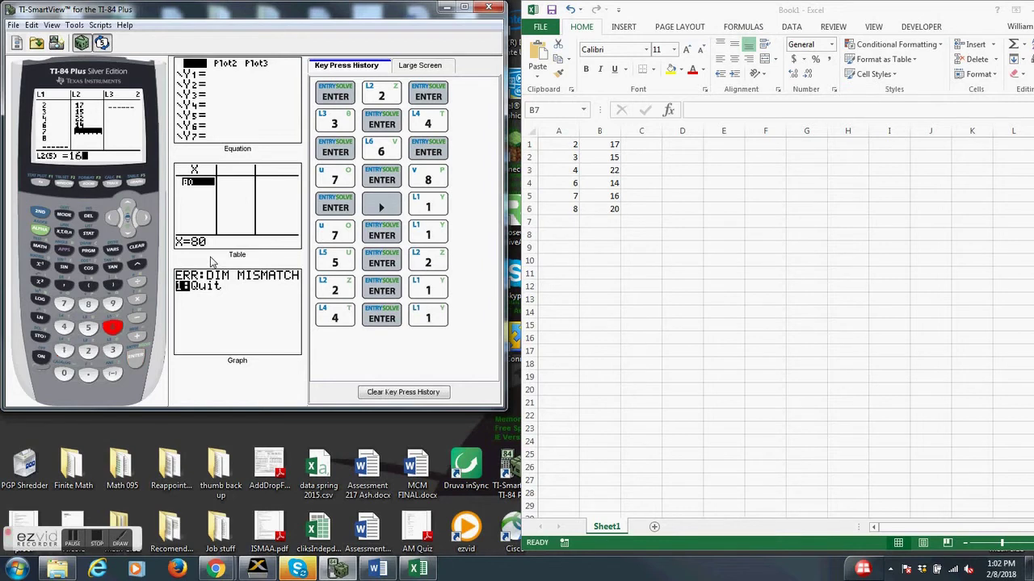
pyautogui.press('Return')
pyautogui.write('2')
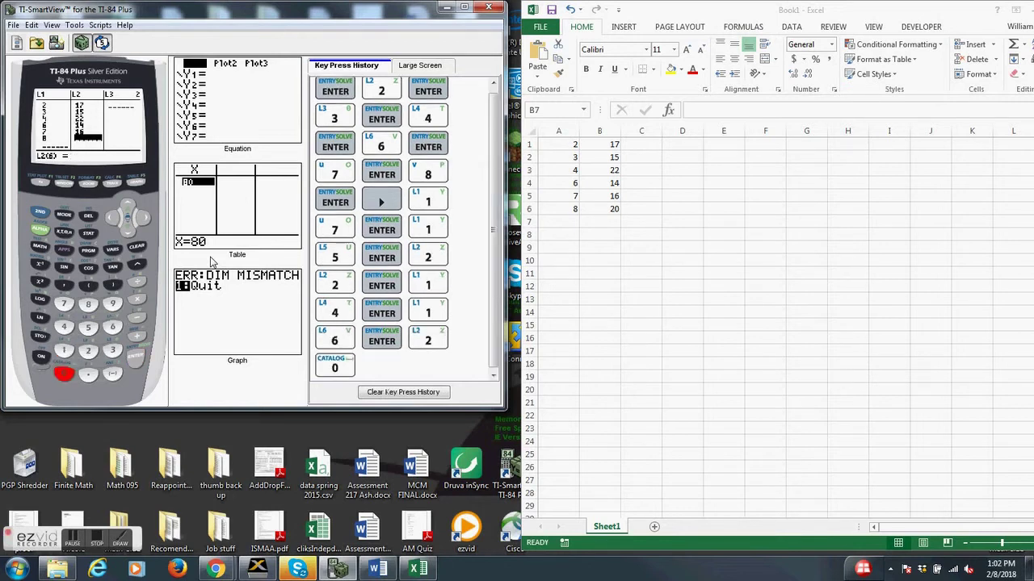
pyautogui.write('0')
pyautogui.press('Return')
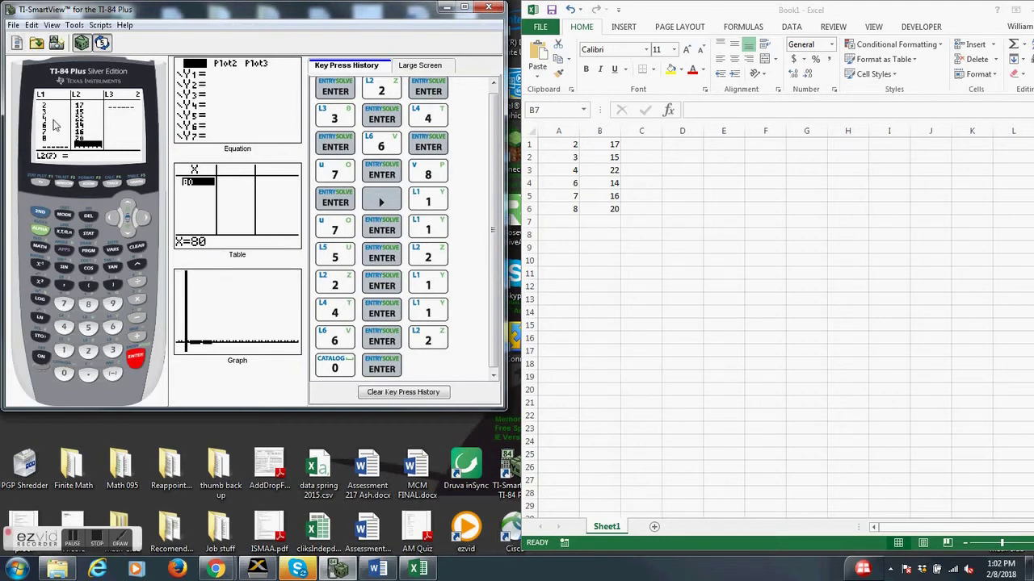
# Quit the list editor to the home screen with 2nd QUIT and empty the key press history.
pyautogui.click(40, 213)
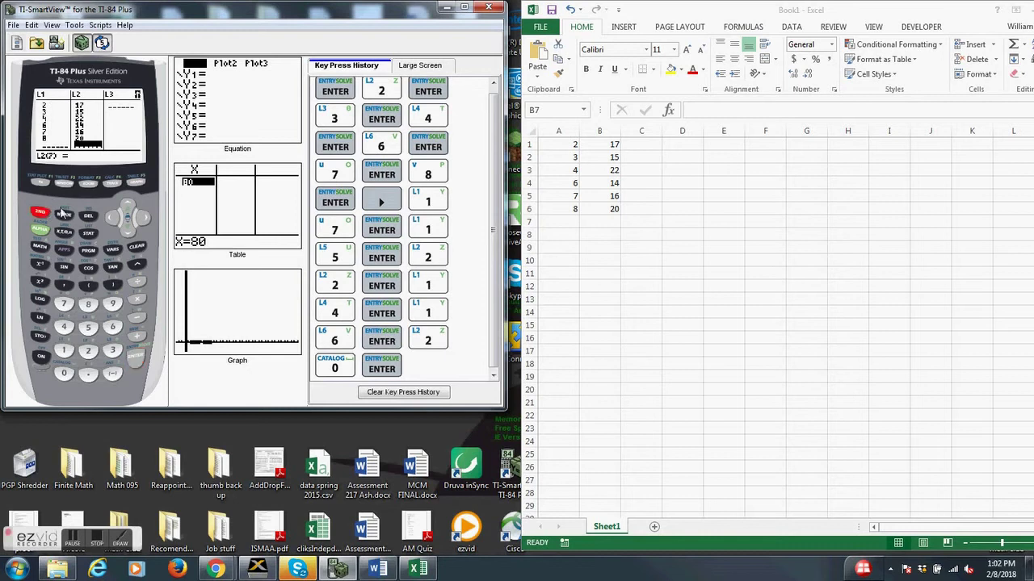
pyautogui.click(64, 217)
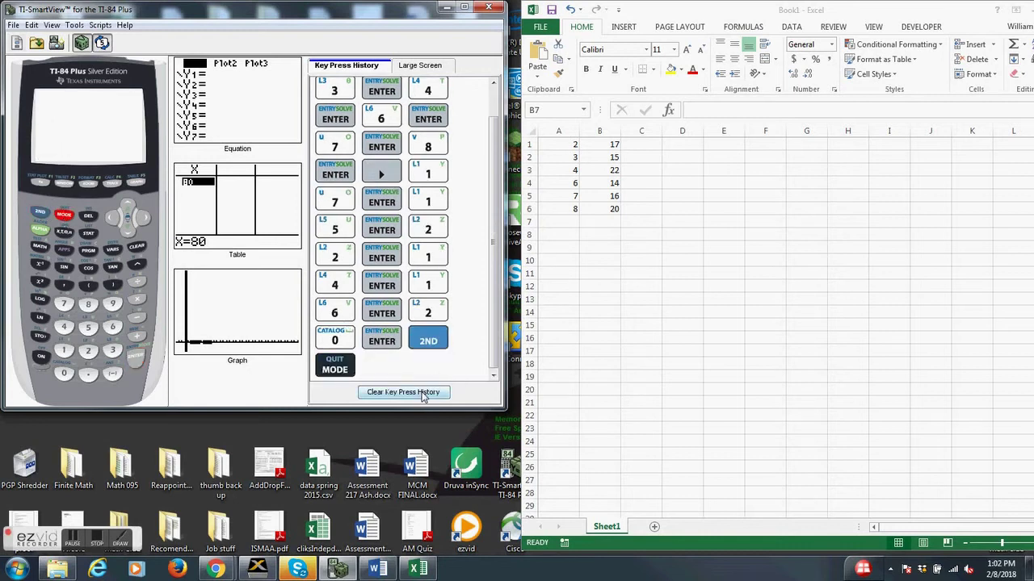
pyautogui.click(403, 392)
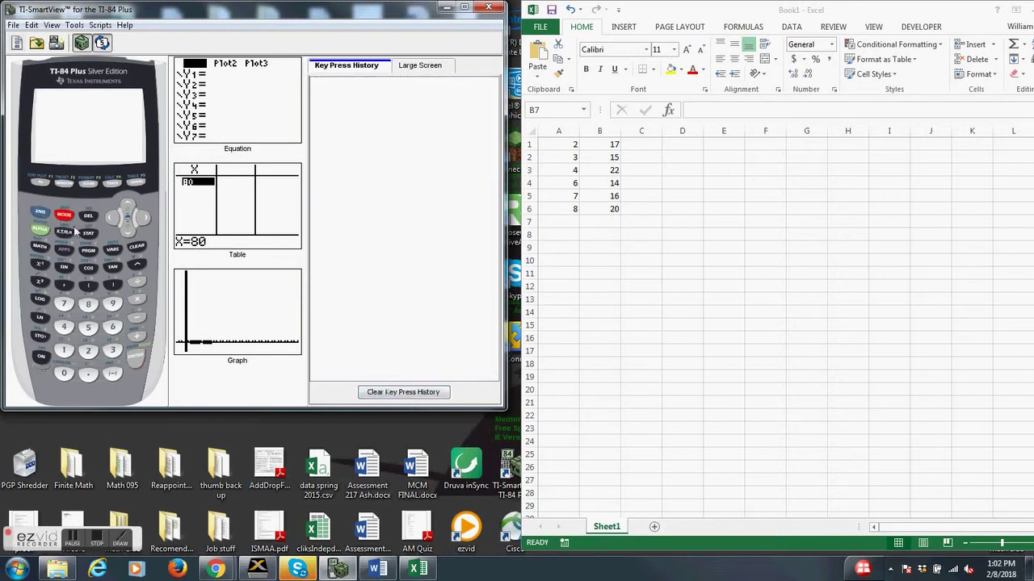
pyautogui.click(40, 214)
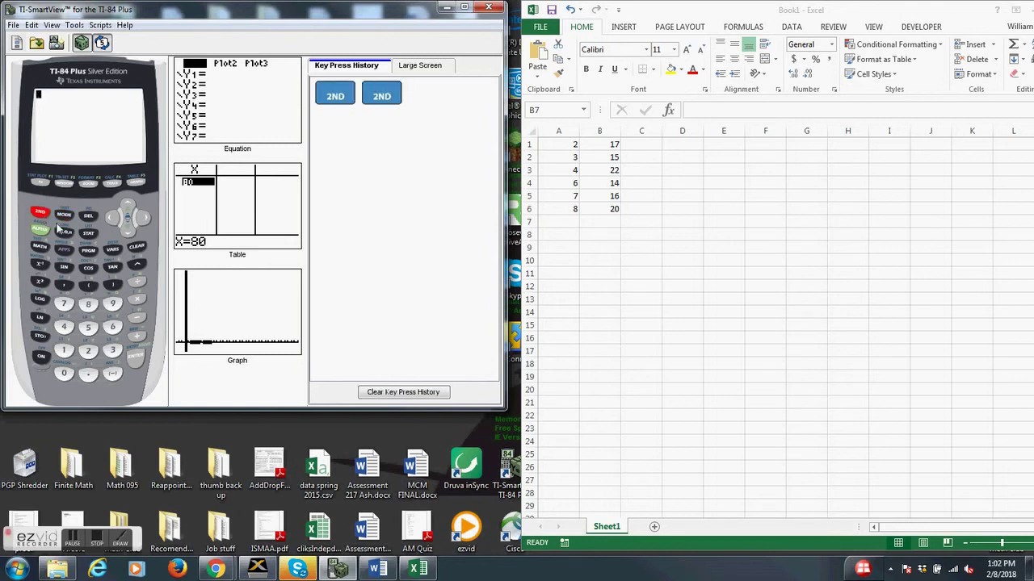
pyautogui.click(403, 392)
# Enter LinReg(ax+b)(L1,L2) on the home screen from the STAT CALC menu.
pyautogui.click(88, 233)
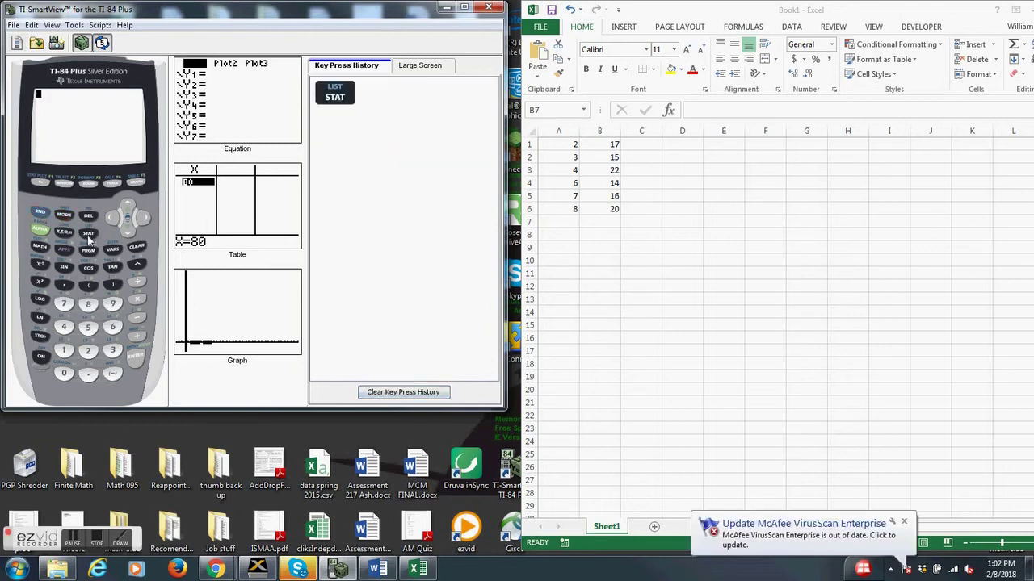
pyautogui.click(141, 220)
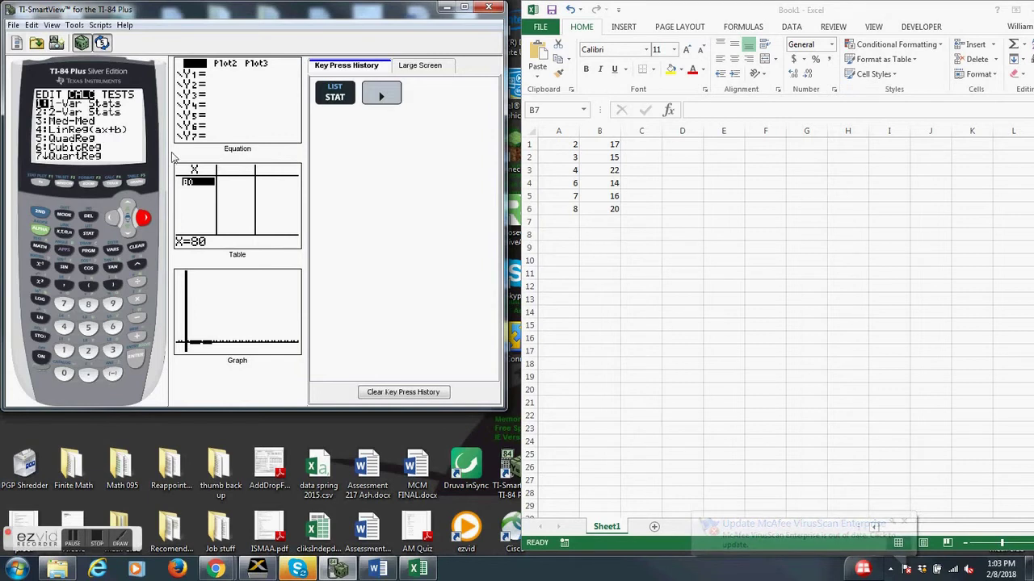
pyautogui.click(65, 329)
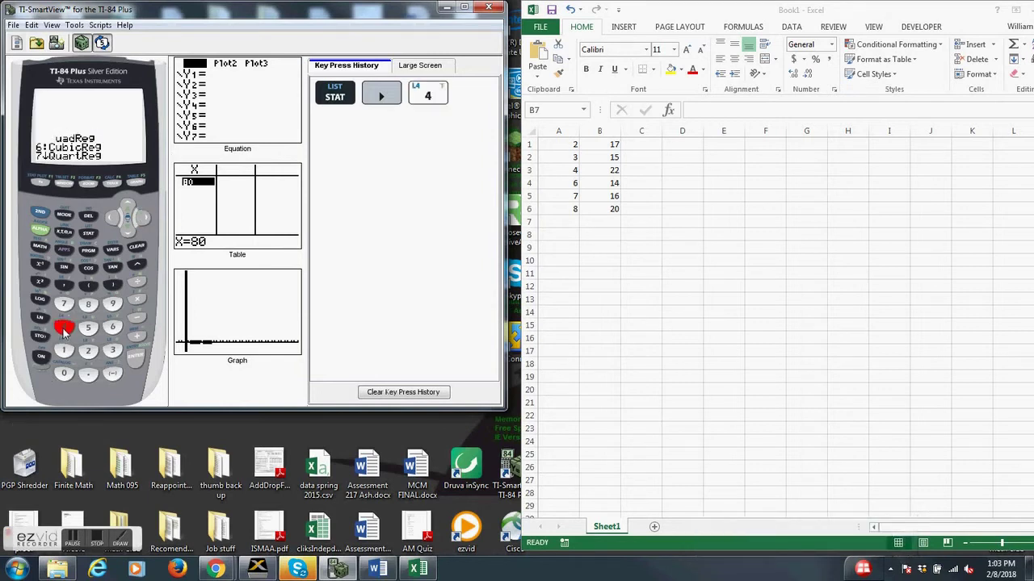
pyautogui.click(89, 287)
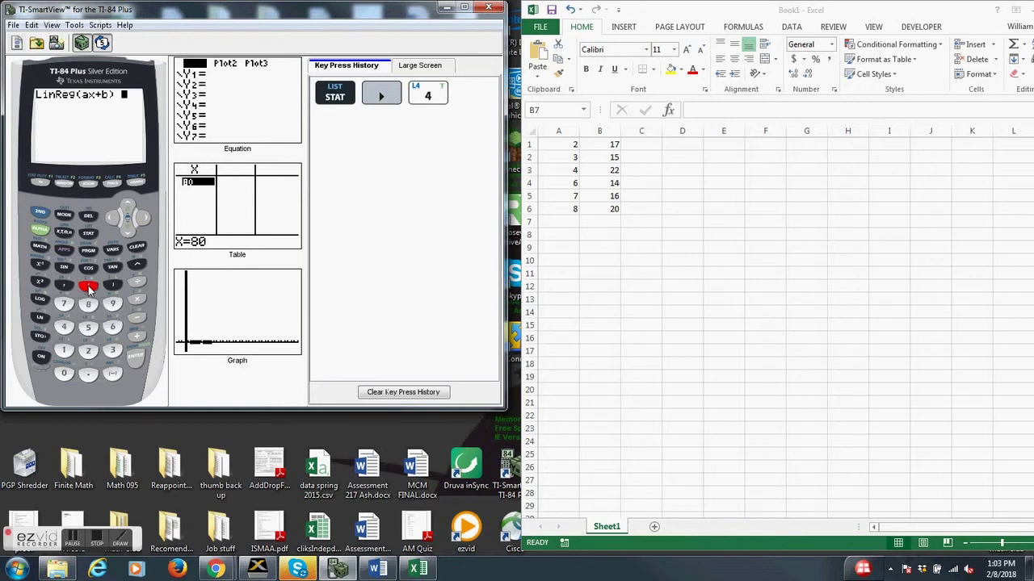
pyautogui.click(40, 214)
pyautogui.click(63, 353)
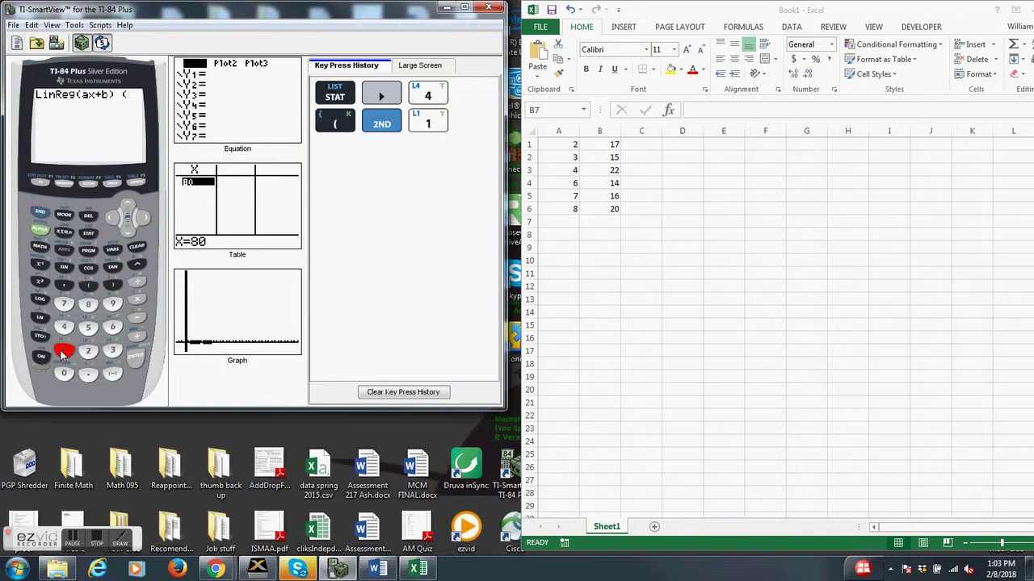
pyautogui.click(64, 287)
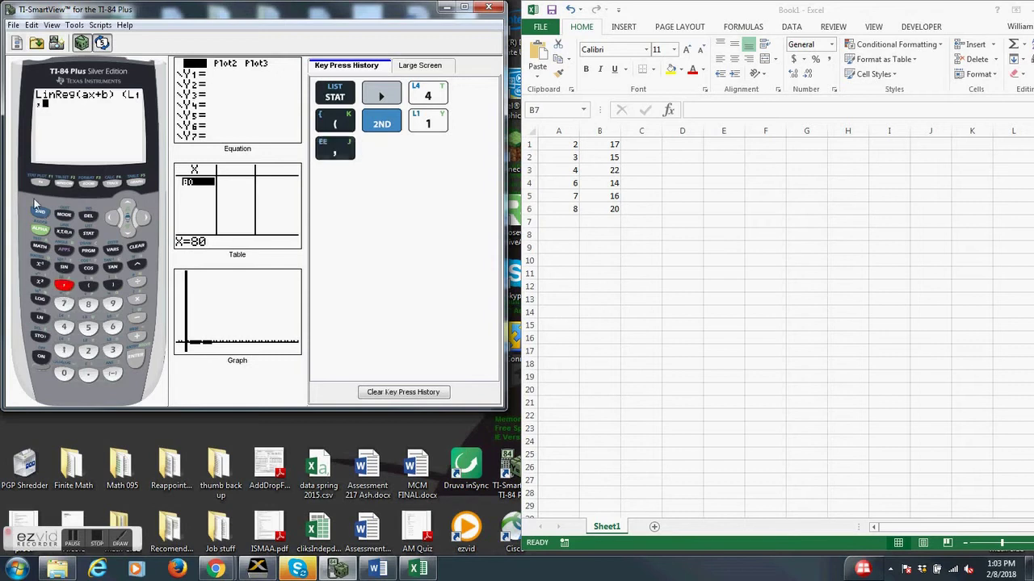
pyautogui.click(40, 213)
pyautogui.click(85, 353)
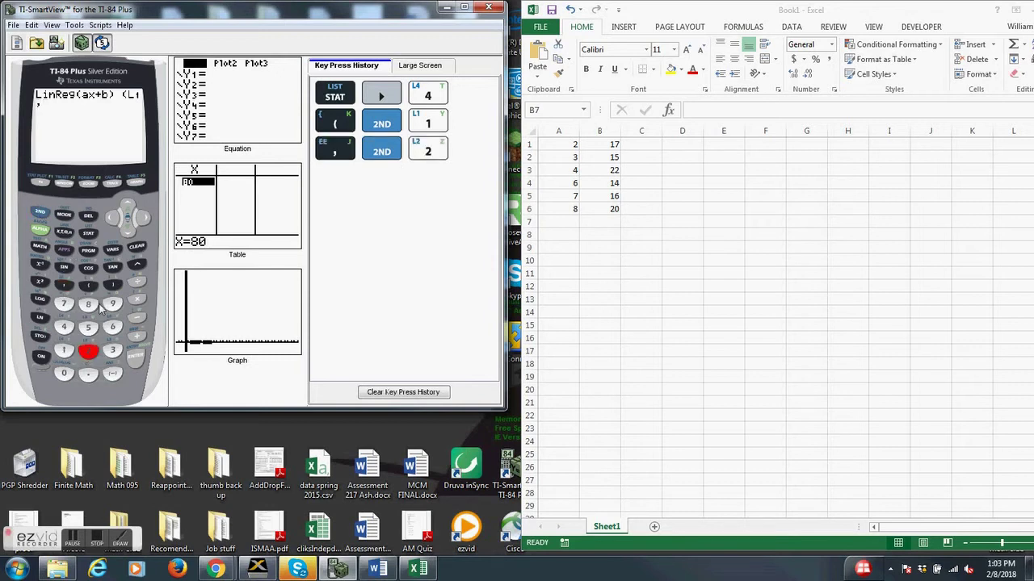
pyautogui.click(113, 285)
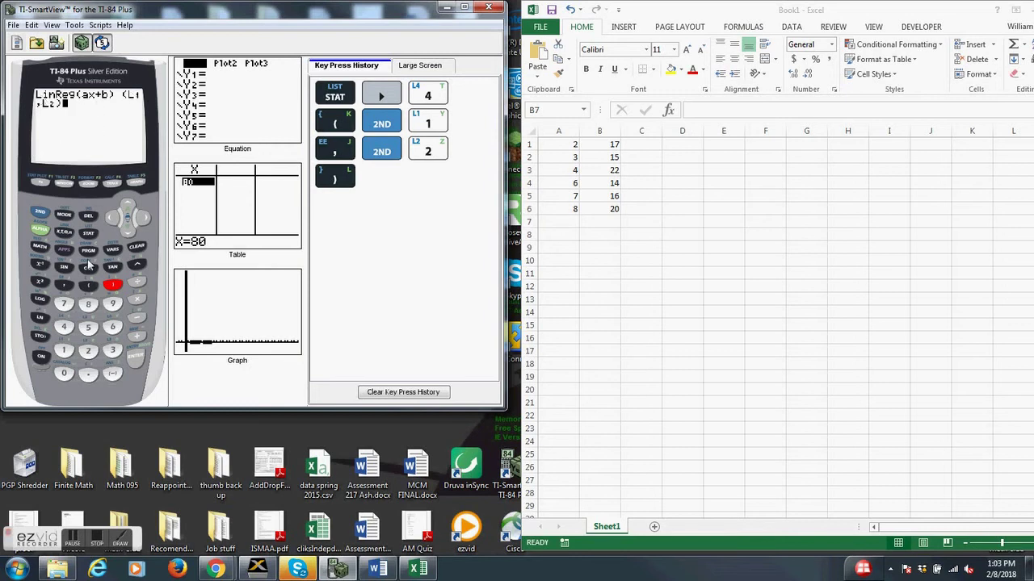
# Execute LinReg(ax+b) L1,L2, giving a≈0.107, b≈16.80, r²≈0.0068, r≈0.082.
pyautogui.click(135, 363)
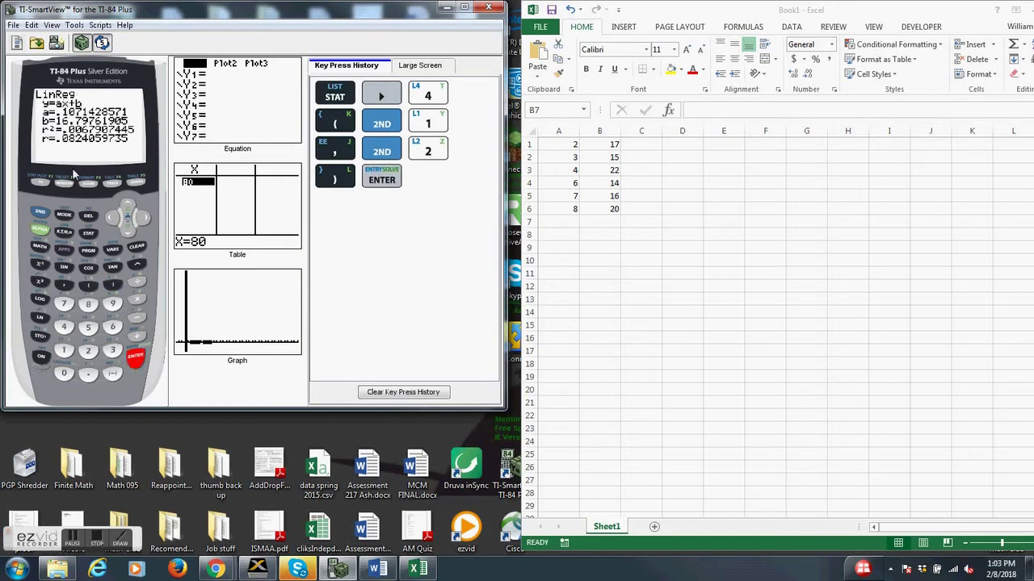